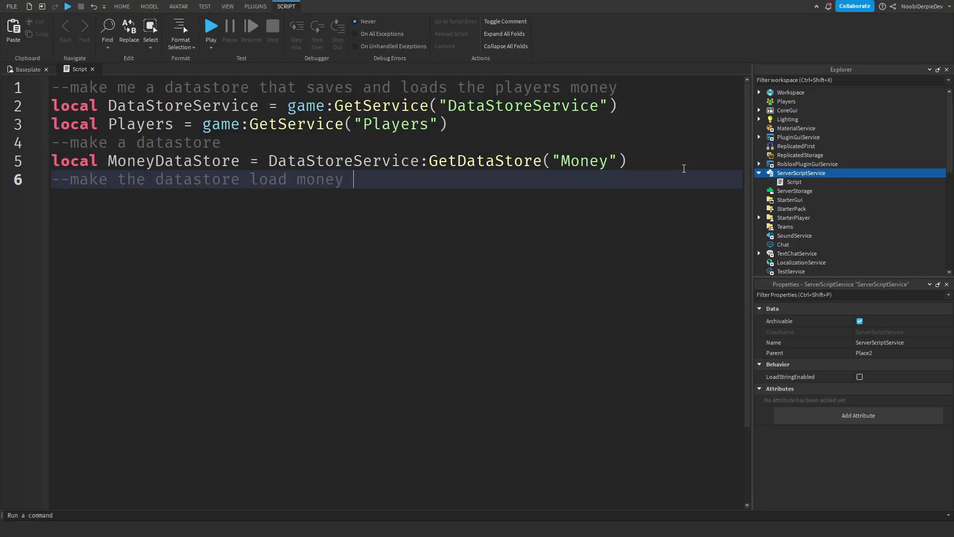
# Finish the comment "make the datastore load money when the player joins" and accept the AI-suggested load and save code beneath it
pyautogui.press('Return')
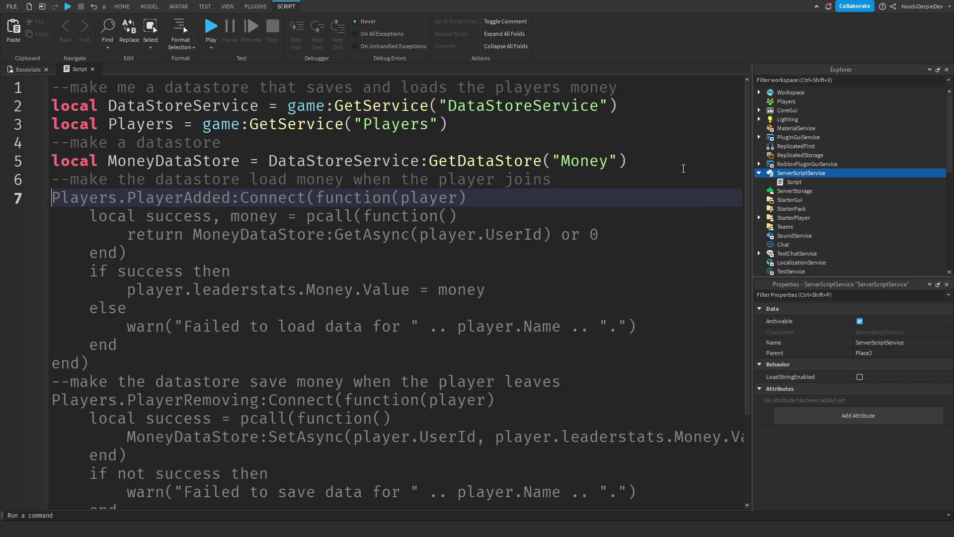
pyautogui.scroll(-2, 279, 285)
pyautogui.scroll(2, 280, 285)
pyautogui.press('Tab')
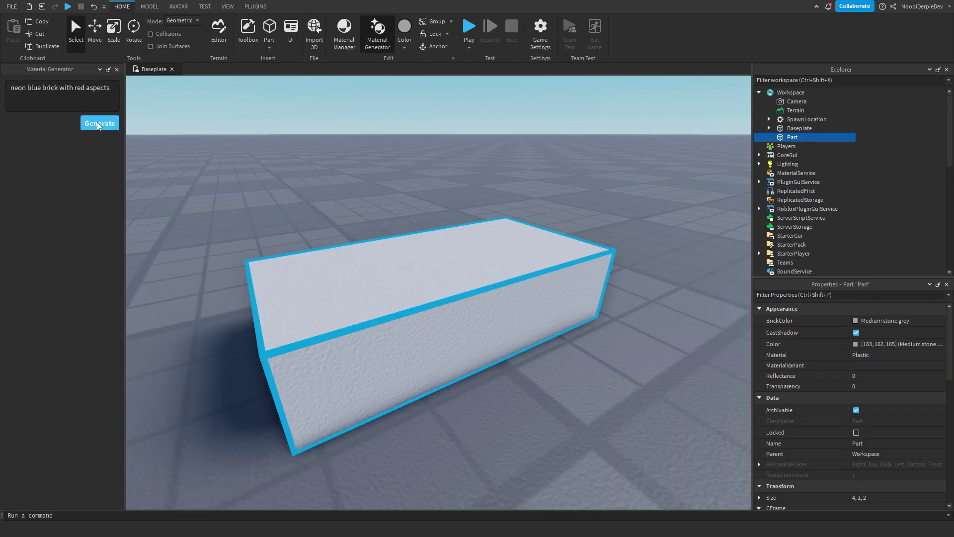
# Generate materials from the prompt "neon blue brick with red aspects" and preview the first variant on the part
pyautogui.click(99, 123)
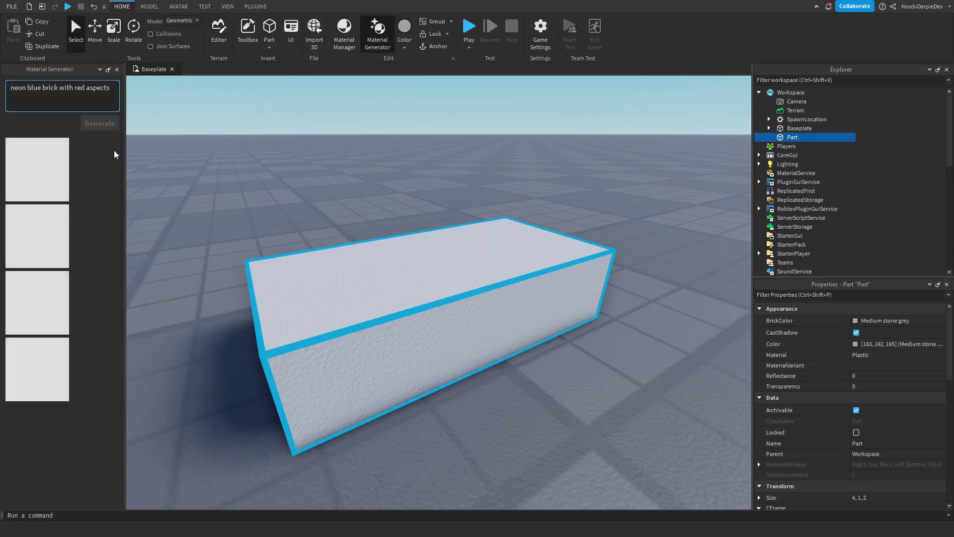
pyautogui.moveTo(191, 172); pyautogui.dragTo(199, 166, button='right')
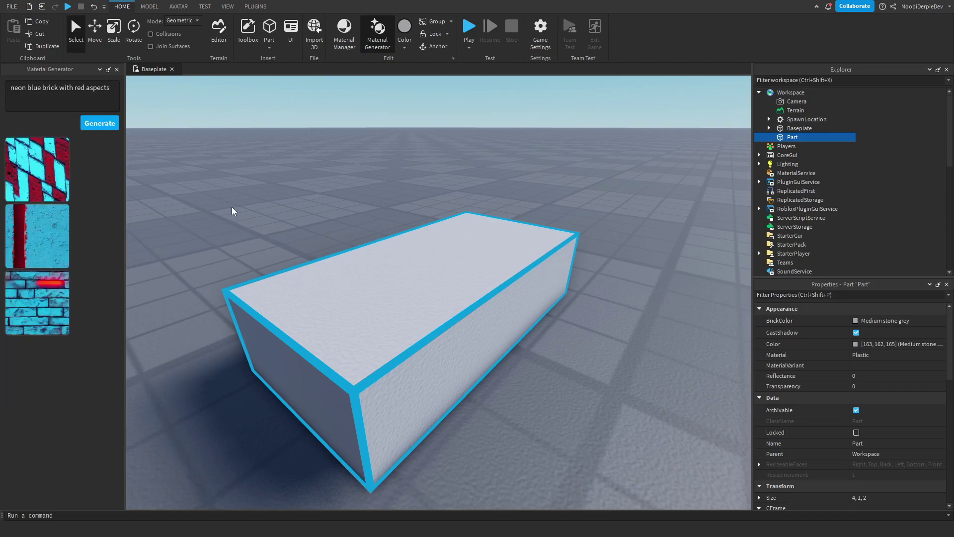
pyautogui.moveTo(234, 196)
pyautogui.mouseDown(button='right')
pyautogui.moveTo(285, 186)
pyautogui.moveTo(239, 185)
pyautogui.mouseUp(button='right')
pyautogui.click(42, 171)
pyautogui.moveTo(330, 225)
pyautogui.mouseDown(button='right')
pyautogui.moveTo(323, 210)
pyautogui.moveTo(323, 237)
pyautogui.mouseUp(button='right')
# Scale the part along both horizontal axes into a large flat slab
pyautogui.click(110, 40)
pyautogui.scroll(-4, 575, 268)
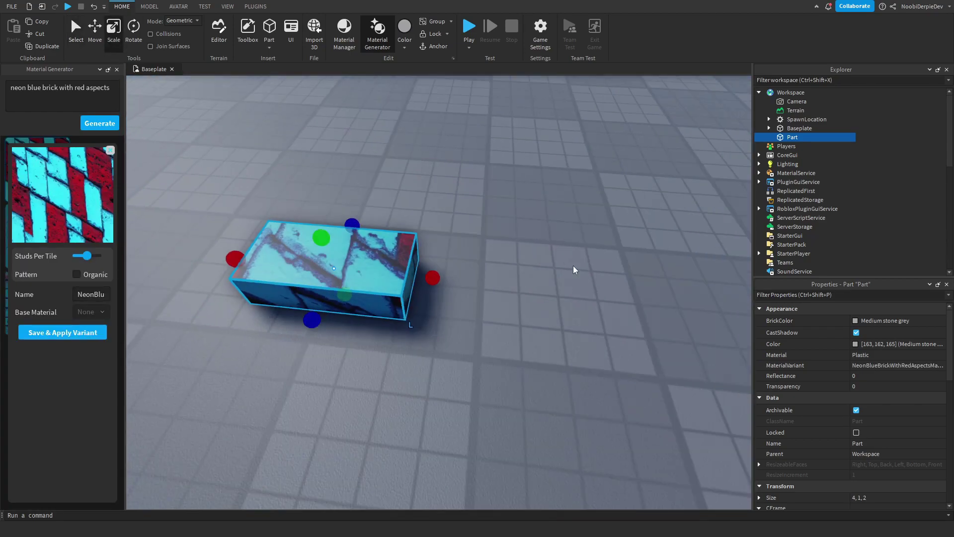
pyautogui.moveTo(355, 281); pyautogui.dragTo(698, 316)
pyautogui.moveTo(442, 253); pyautogui.dragTo(481, 84)
pyautogui.moveTo(571, 150); pyautogui.dragTo(603, 131, button='right')
pyautogui.click(602, 131)
pyautogui.click(602, 131)
pyautogui.moveTo(507, 171); pyautogui.dragTo(519, 174, button='right')
pyautogui.scroll(-5, 508, 173)
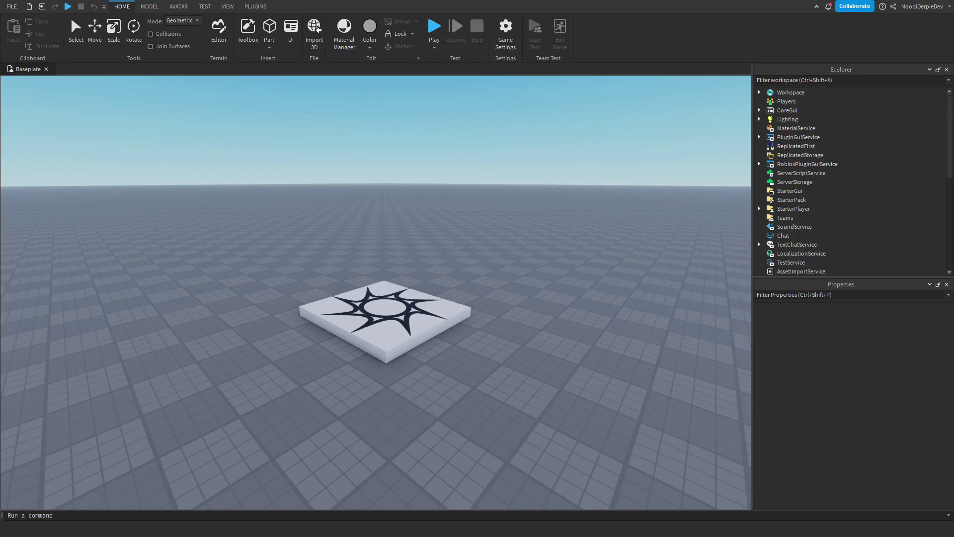
pyautogui.rightClick(508, 217)
pyautogui.click(442, 216)
pyautogui.moveTo(443, 216); pyautogui.dragTo(453, 195, button='right')
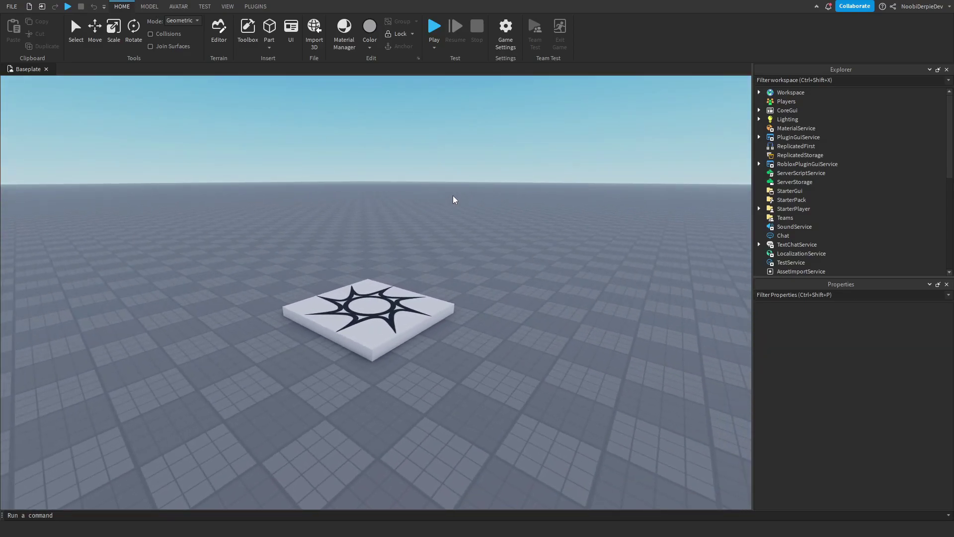
# Open the beta features list and enable AI-Powered Code Completion
pyautogui.click(11, 6)
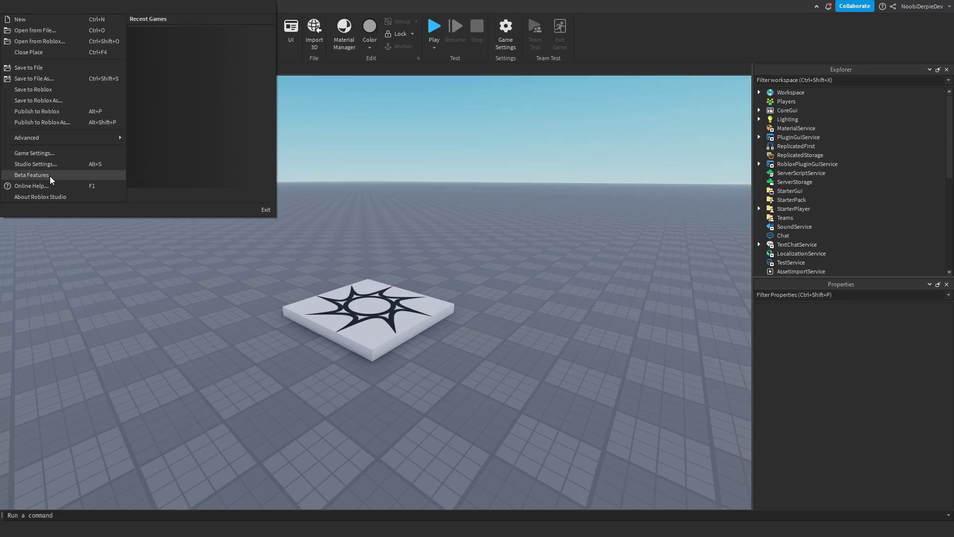
pyautogui.click(30, 175)
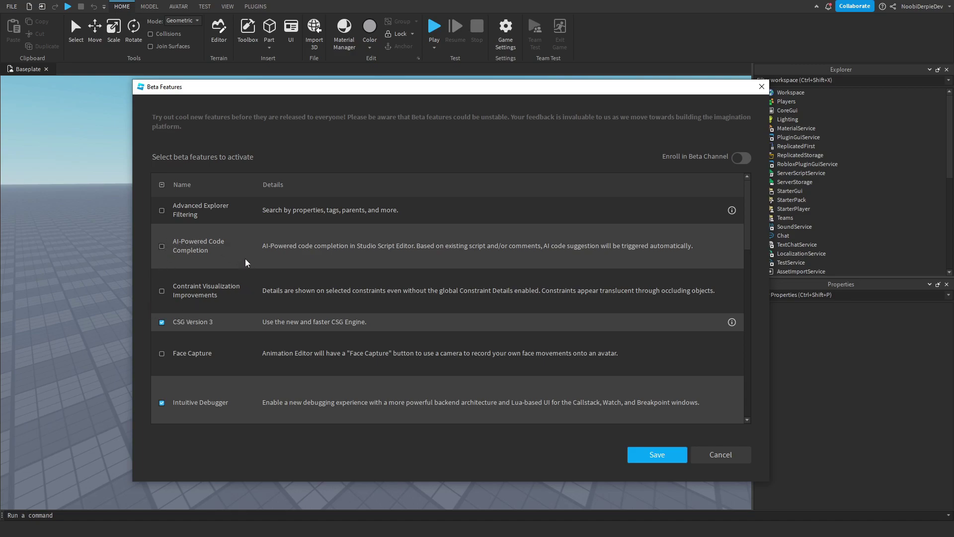
pyautogui.click(162, 246)
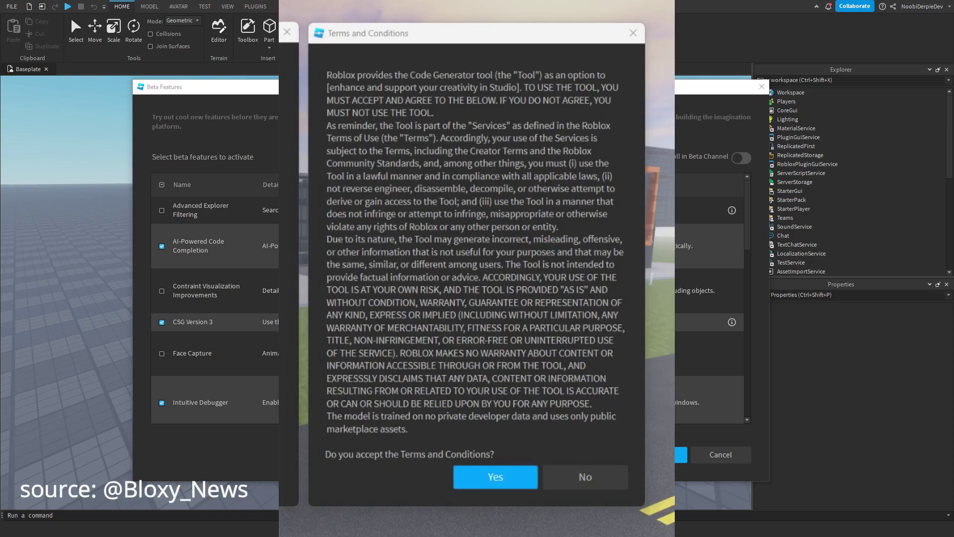
# Enable the Material Generator beta feature, then save the selection and restart Studio
pyautogui.scroll(-3, 312, 251)
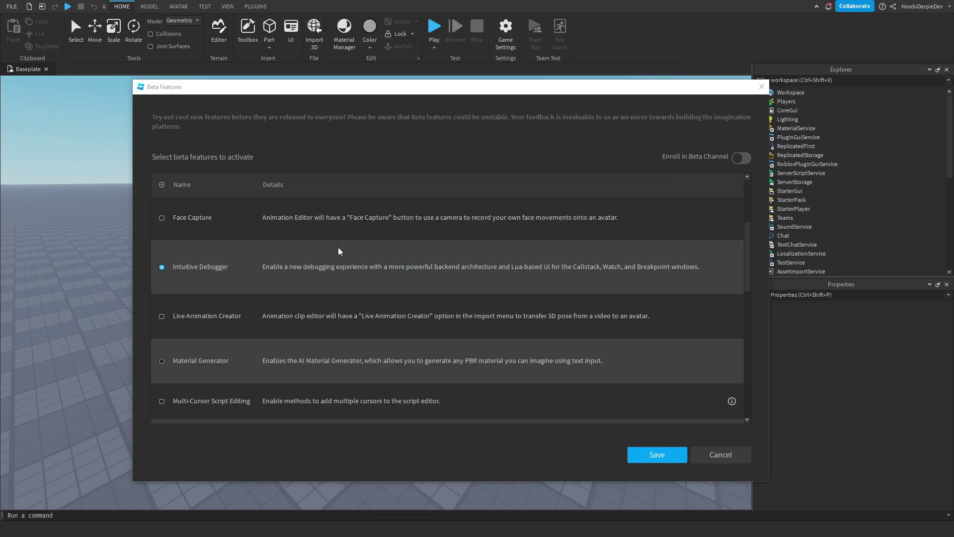
pyautogui.moveTo(749, 243); pyautogui.dragTo(750, 253)
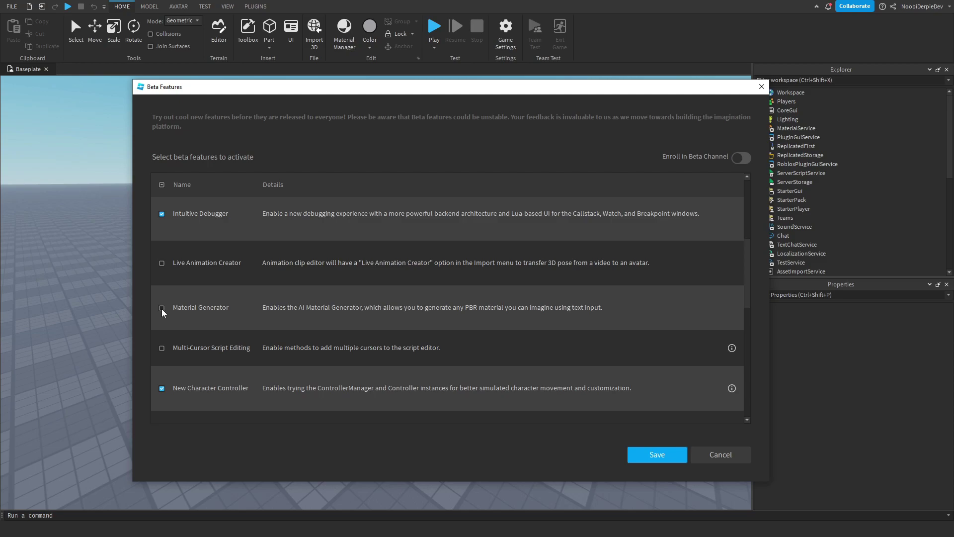
pyautogui.click(674, 455)
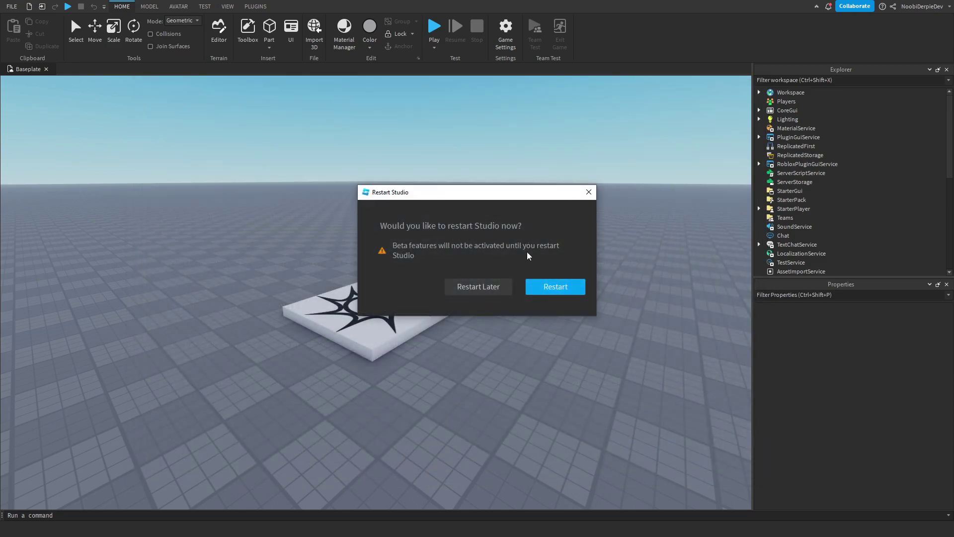
pyautogui.click(552, 288)
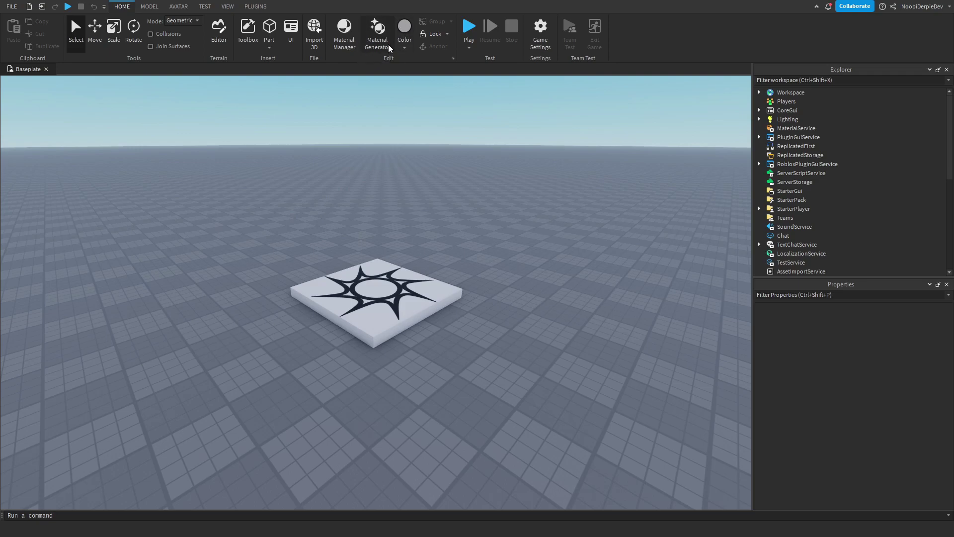
# Insert a new block part on the baseplate away from the spawn and focus the view on it
pyautogui.moveTo(387, 135); pyautogui.dragTo(435, 91, button='right')
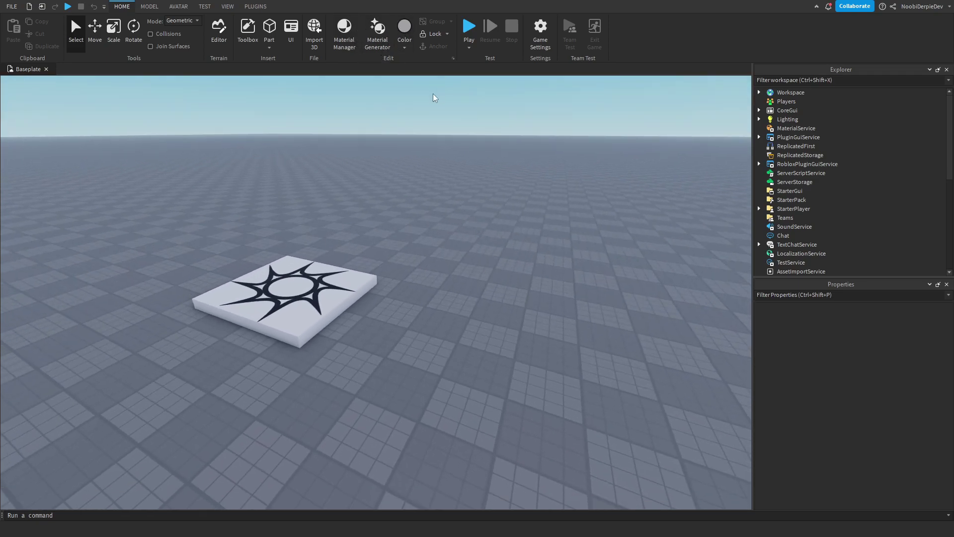
pyautogui.scroll(5, 375, 136)
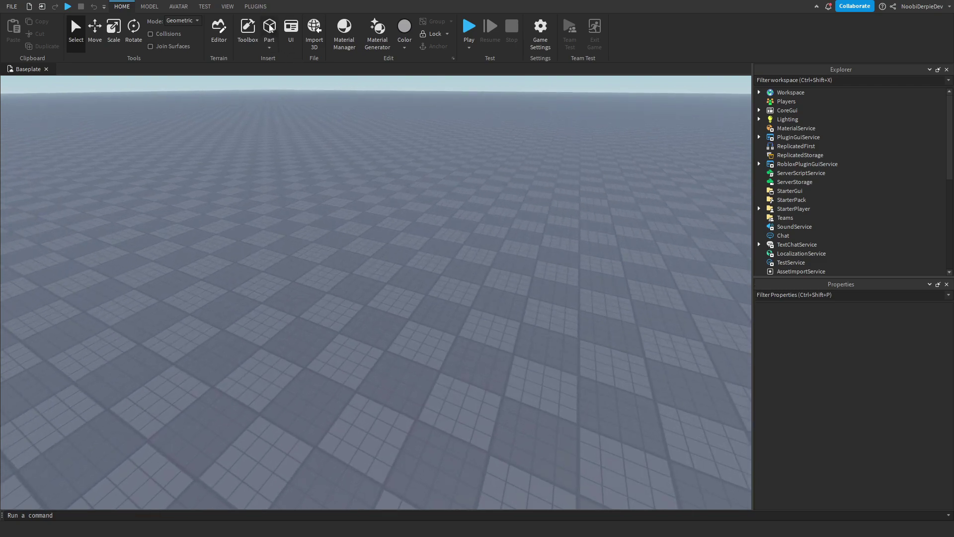
pyautogui.click(272, 26)
pyautogui.press('f')
# Open the Material Generator and generate materials from the prompt "neon blue brick with red aspects"
pyautogui.click(376, 34)
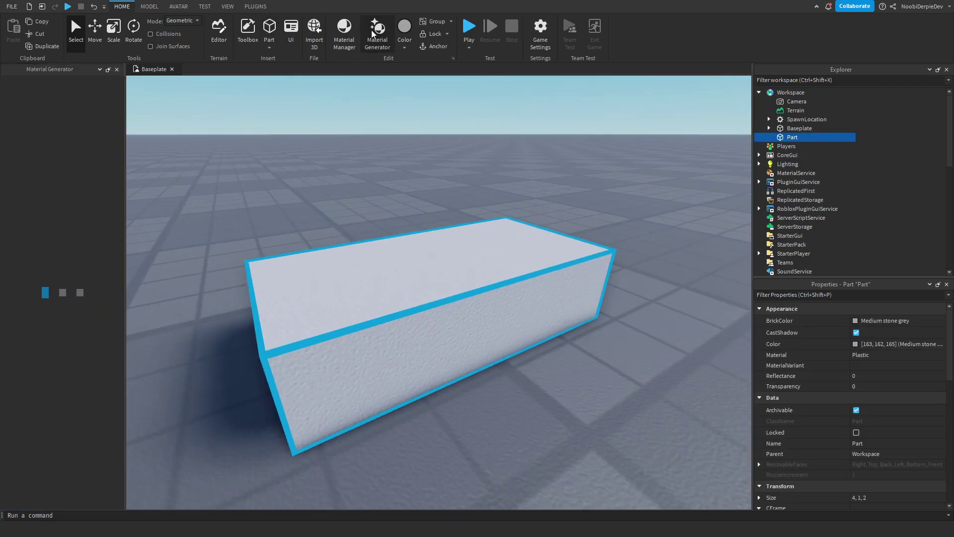
pyautogui.click(49, 96)
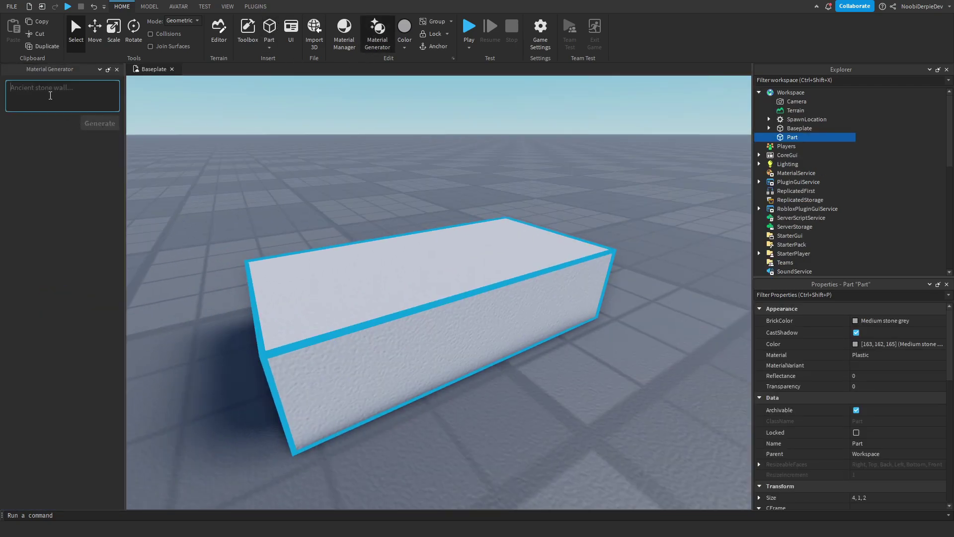
pyautogui.write('neon blue ')
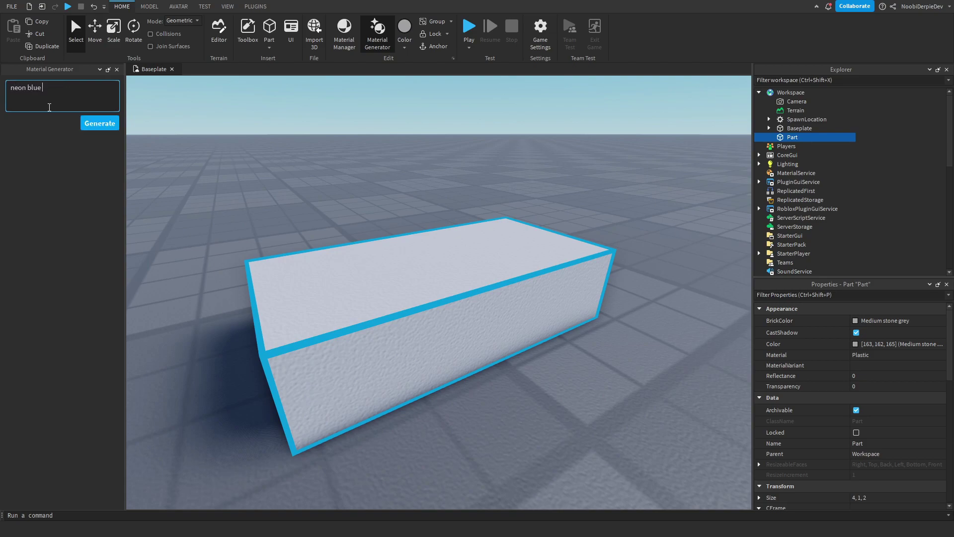
pyautogui.write('brick with red aspects')
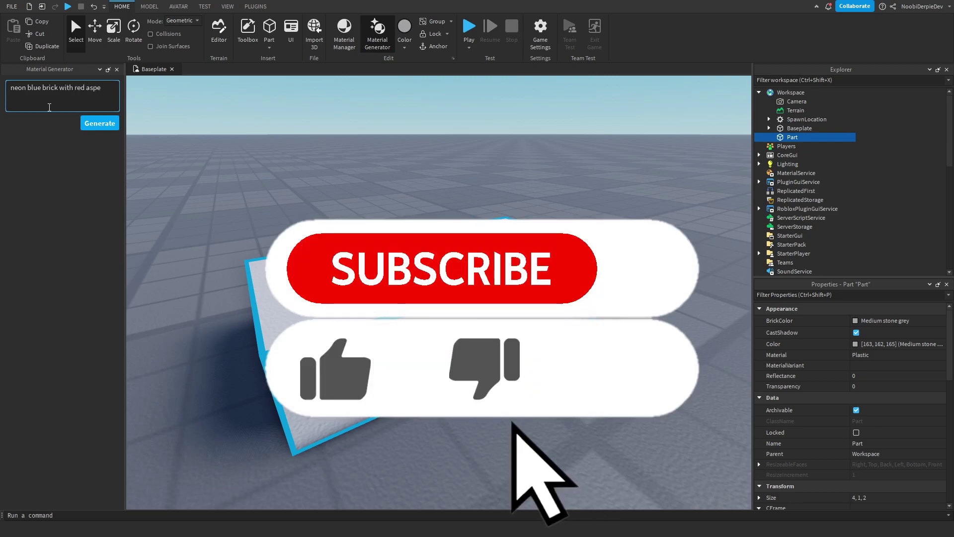
pyautogui.click(98, 124)
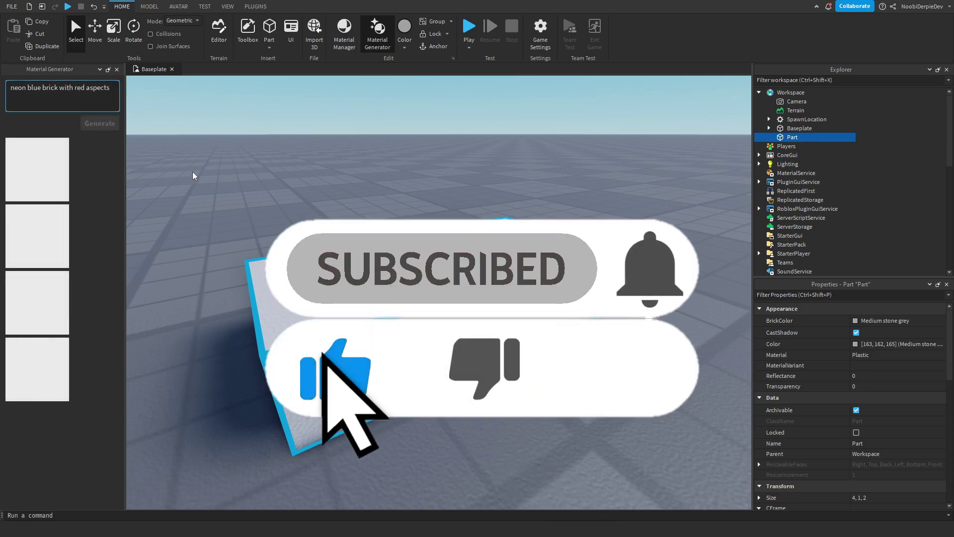
# Preview the first generated variant, with slanted cyan and red tiles, on the part
pyautogui.moveTo(199, 171); pyautogui.dragTo(204, 171, button='right')
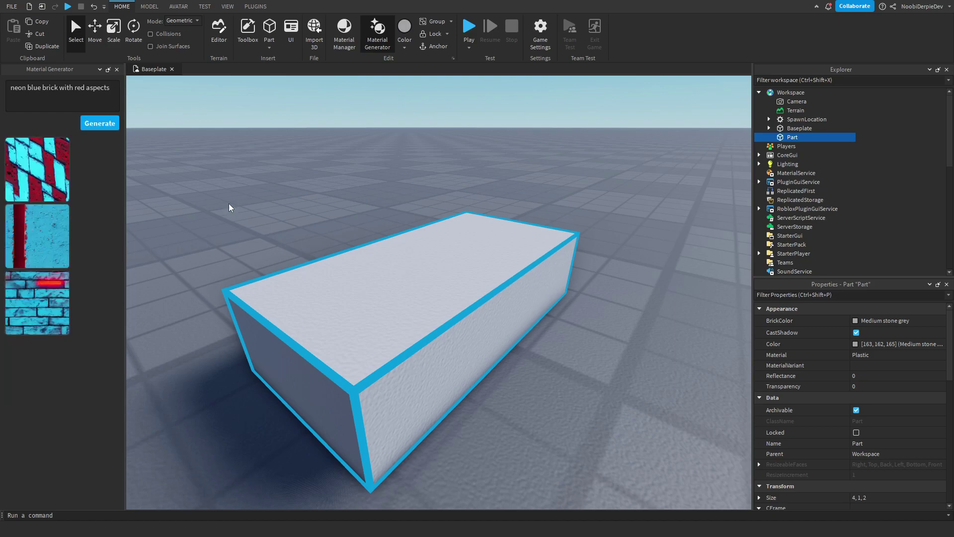
pyautogui.moveTo(235, 196)
pyautogui.mouseDown(button='right')
pyautogui.moveTo(281, 186)
pyautogui.moveTo(223, 195)
pyautogui.mouseUp(button='right')
pyautogui.click(37, 176)
pyautogui.moveTo(324, 211); pyautogui.dragTo(323, 211, button='right')
# Scale the part along both horizontal axes to about 15.2 by 16.5 studs
pyautogui.click(113, 38)
pyautogui.scroll(-4, 571, 268)
pyautogui.moveTo(571, 269); pyautogui.dragTo(571, 268, button='right')
pyautogui.moveTo(355, 280); pyautogui.dragTo(698, 316)
pyautogui.moveTo(441, 253); pyautogui.dragTo(489, 107)
pyautogui.moveTo(570, 150); pyautogui.dragTo(601, 132, button='right')
pyautogui.click(601, 138)
pyautogui.click(601, 131)
pyautogui.moveTo(511, 174)
pyautogui.mouseDown(button='right')
pyautogui.moveTo(511, 166)
pyautogui.moveTo(517, 180)
pyautogui.mouseUp(button='right')
# Close the first variant and preview the third one, blue bricks with glowing red bricks, on the slab
pyautogui.click(110, 150)
pyautogui.press('f')
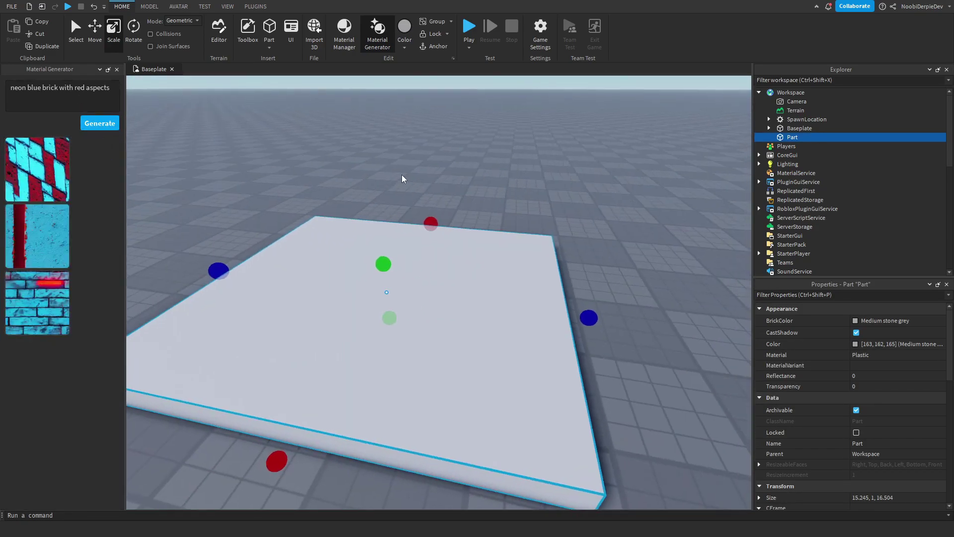
pyautogui.moveTo(334, 215); pyautogui.dragTo(396, 266, button='right')
pyautogui.press('q')
pyautogui.click(37, 299)
pyautogui.press('e')
pyautogui.press('w')
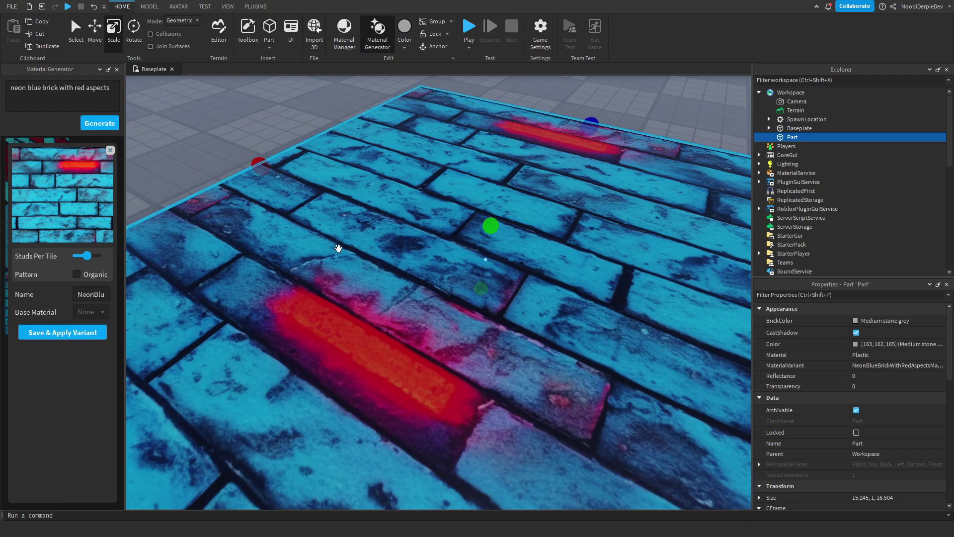
pyautogui.scroll(-6, 149, 202)
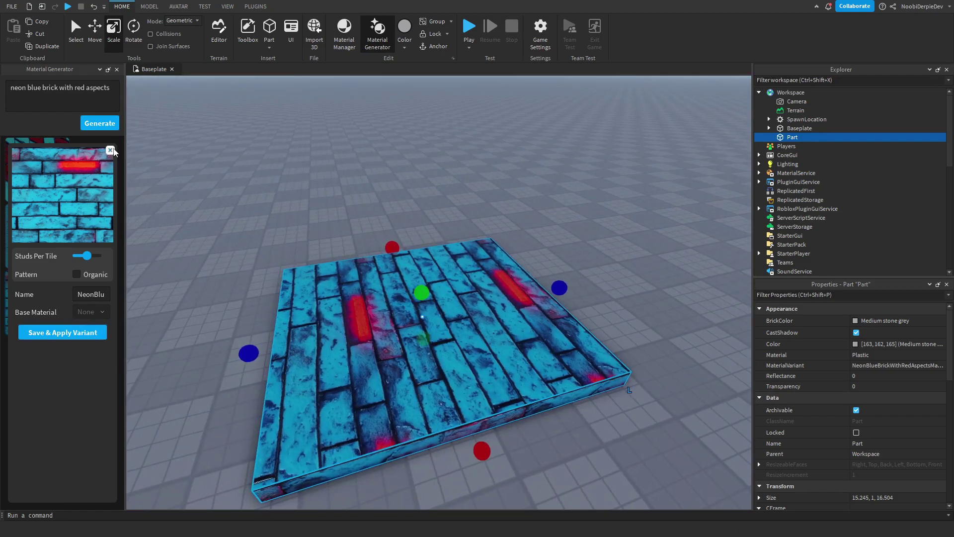
# Close the brick variant and preview the second one, a cyan surface with a red stripe, on the slab
pyautogui.click(110, 150)
pyautogui.click(47, 215)
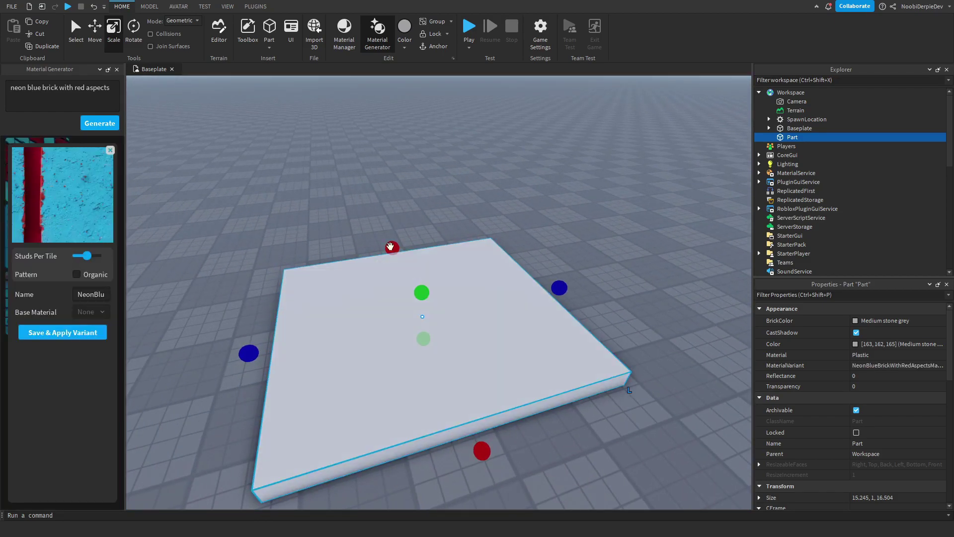
pyautogui.scroll(5, 373, 248)
pyautogui.moveTo(374, 248); pyautogui.dragTo(270, 198, button='right')
pyautogui.scroll(-3, 421, 240)
pyautogui.moveTo(421, 241); pyautogui.dragTo(422, 241, button='right')
# Switch back to the first variant with cyan and red tiles and lower its studs per tile to the minimum
pyautogui.click(111, 150)
pyautogui.moveTo(88, 256)
pyautogui.mouseDown()
pyautogui.moveTo(109, 255)
pyautogui.moveTo(70, 260)
pyautogui.mouseUp()
pyautogui.scroll(-10, 345, 233)
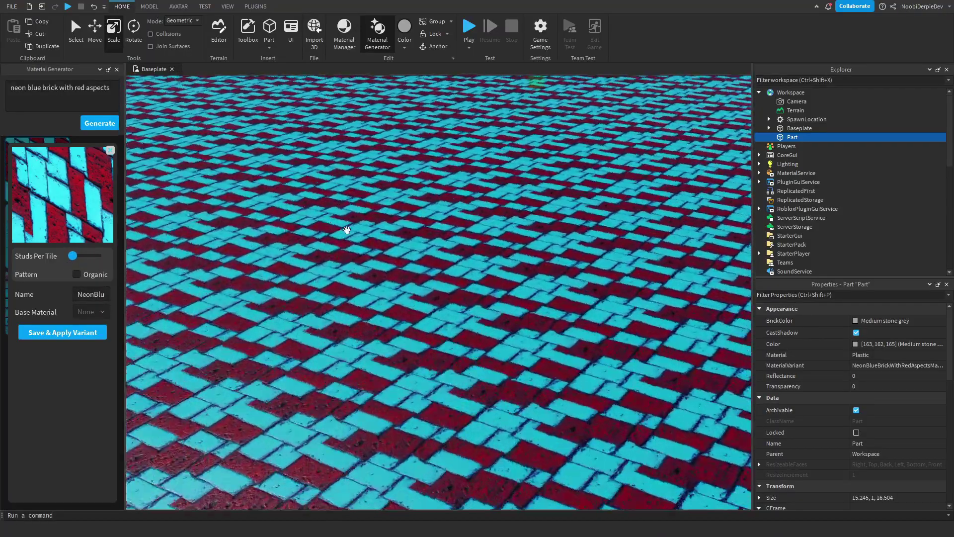
pyautogui.moveTo(346, 233); pyautogui.dragTo(346, 235, button='right')
pyautogui.scroll(6, 346, 233)
pyautogui.scroll(-3, 345, 234)
pyautogui.scroll(-8, 345, 234)
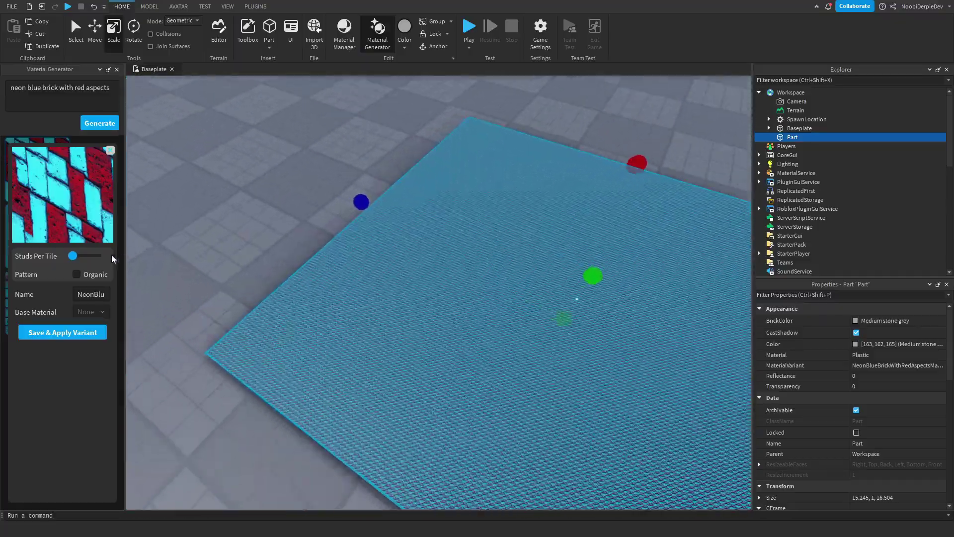
# Raise the studs per tile slightly and turn on the Organic pattern for the cyan and red variant
pyautogui.click(76, 274)
pyautogui.moveTo(82, 256)
pyautogui.mouseDown()
pyautogui.moveTo(102, 255)
pyautogui.moveTo(79, 255)
pyautogui.mouseUp()
pyautogui.click(77, 275)
pyautogui.click(77, 274)
pyautogui.click(77, 274)
pyautogui.click(77, 275)
pyautogui.moveTo(255, 247); pyautogui.dragTo(257, 249, button='right')
pyautogui.scroll(-3, 257, 249)
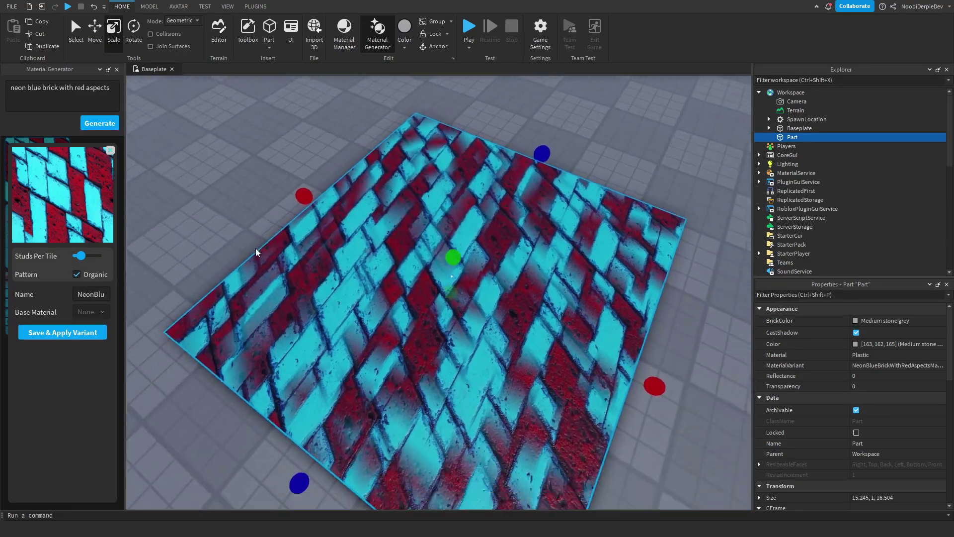
pyautogui.moveTo(429, 242); pyautogui.dragTo(377, 229, button='right')
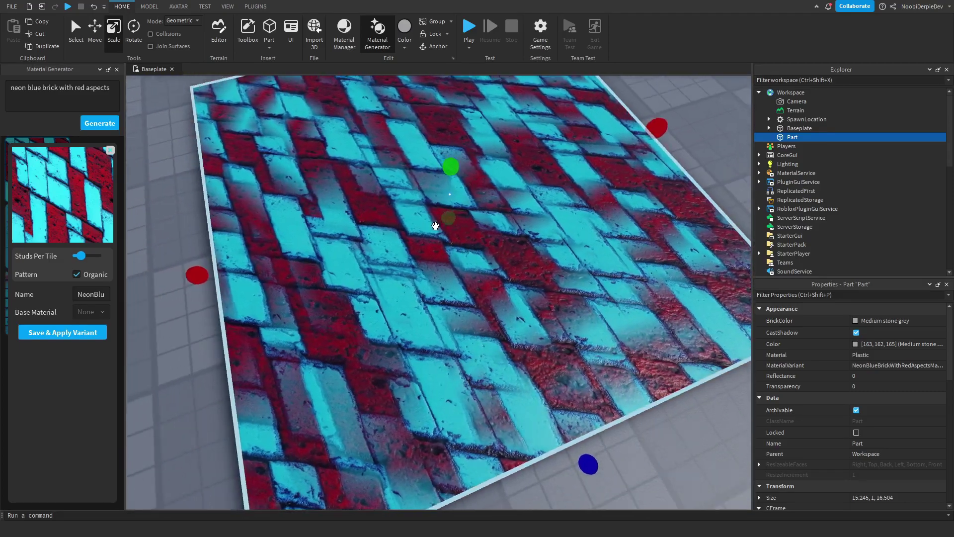
# Close and reopen the cyan and red variant and set its base material to Metal
pyautogui.click(79, 279)
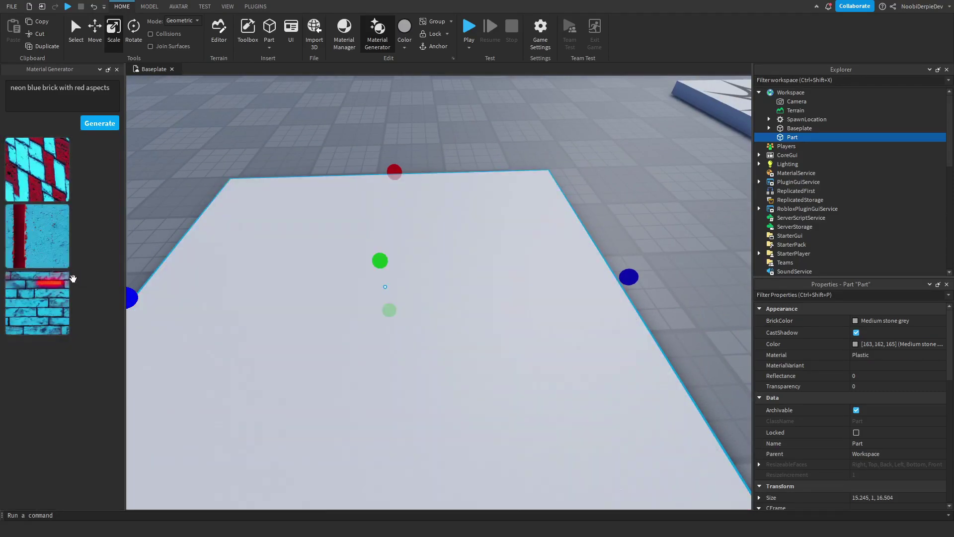
pyautogui.click(33, 193)
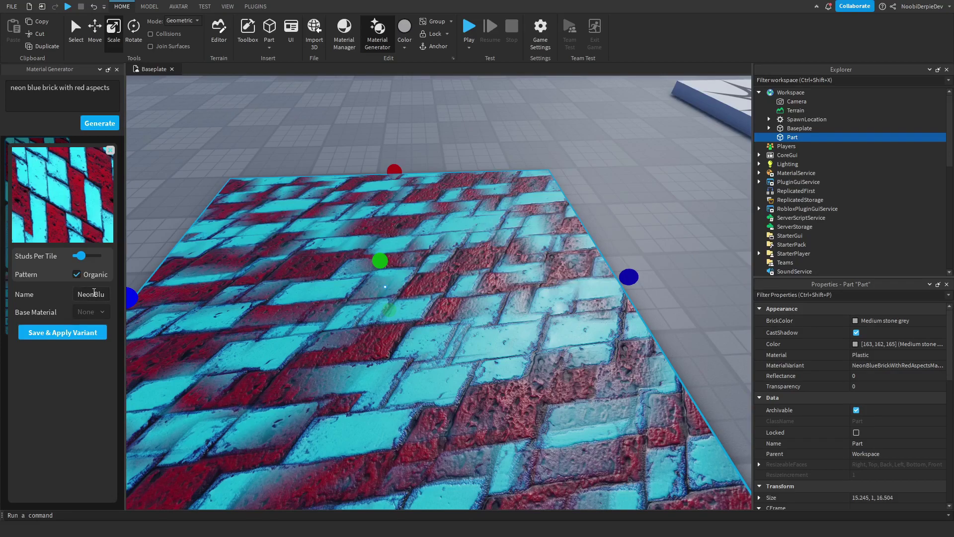
pyautogui.click(102, 313)
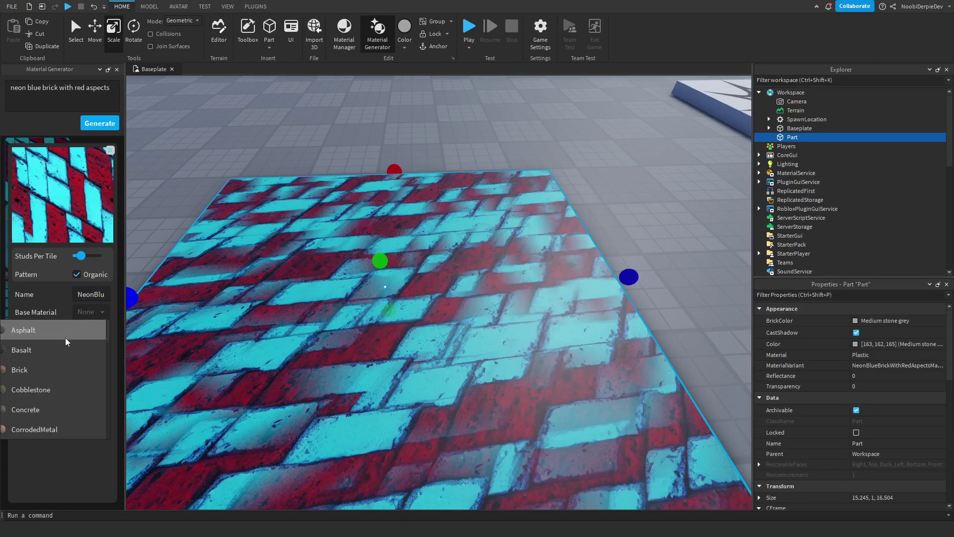
pyautogui.scroll(-2, 30, 387)
pyautogui.scroll(-2, 31, 377)
pyautogui.scroll(4, 48, 358)
pyautogui.scroll(-4, 55, 380)
pyautogui.scroll(-3, 54, 380)
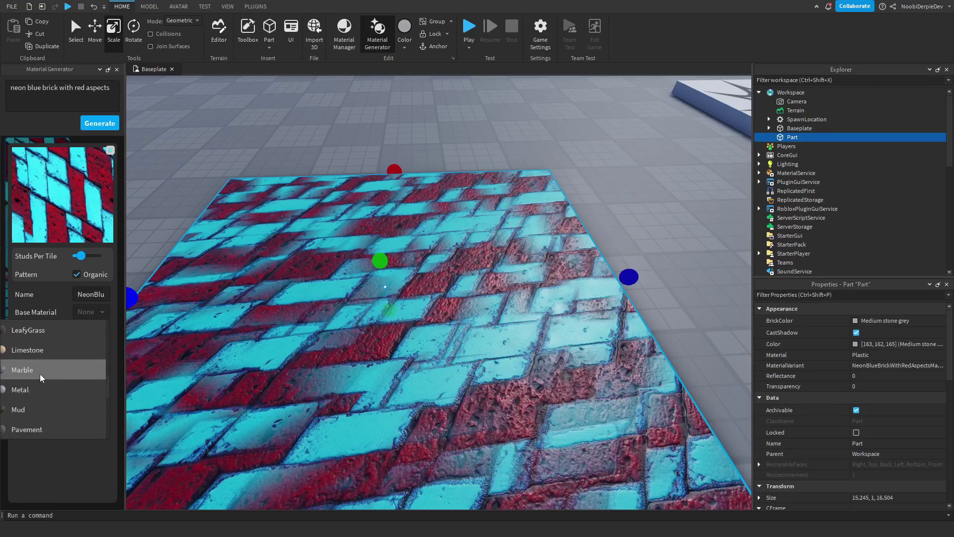
pyautogui.click(40, 389)
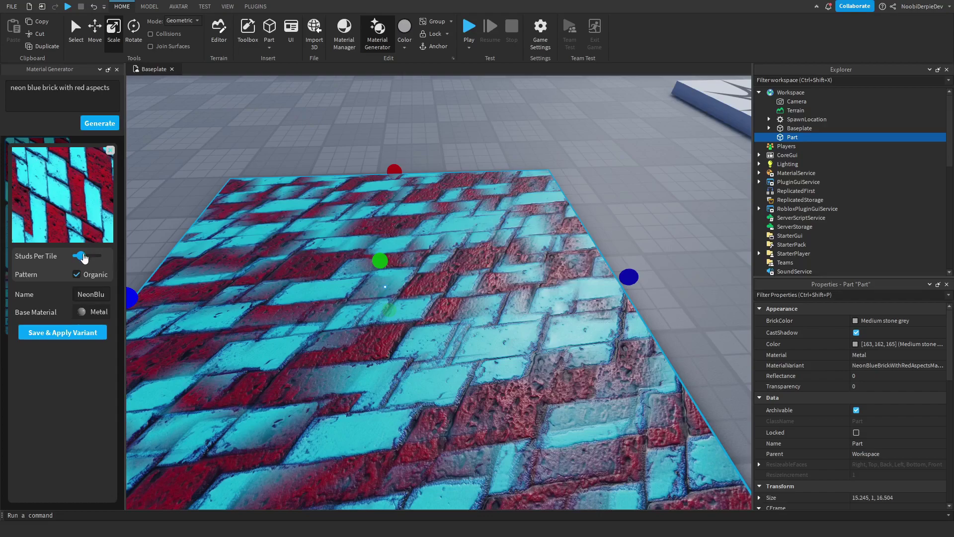
# Increase the variant's studs per tile and set its base material to Foil
pyautogui.moveTo(85, 257); pyautogui.dragTo(90, 259)
pyautogui.click(98, 312)
pyautogui.scroll(-2, 63, 385)
pyautogui.click(55, 361)
# Set the variant's base material to Rock, then save the variant and apply it to the slab
pyautogui.click(94, 312)
pyautogui.scroll(-2, 84, 393)
pyautogui.scroll(-4, 45, 392)
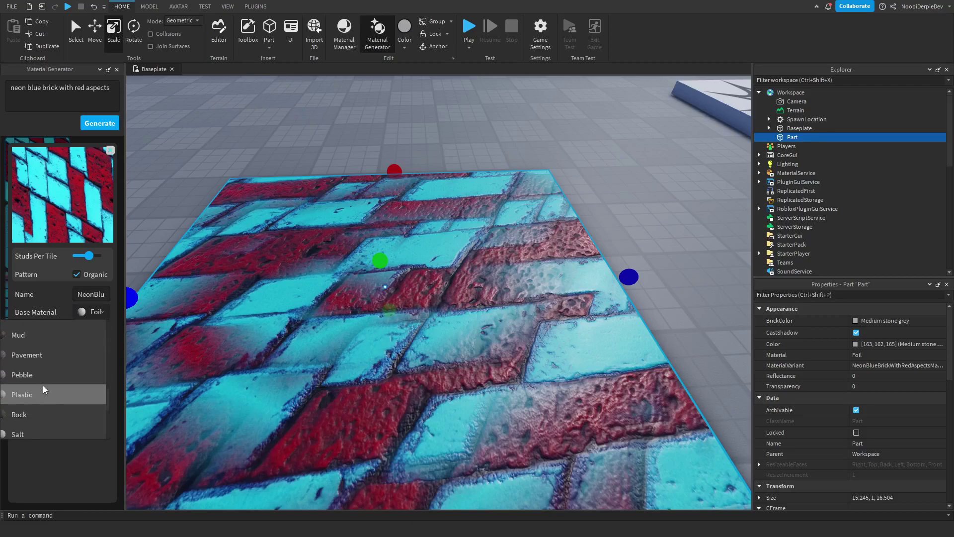
pyautogui.click(40, 416)
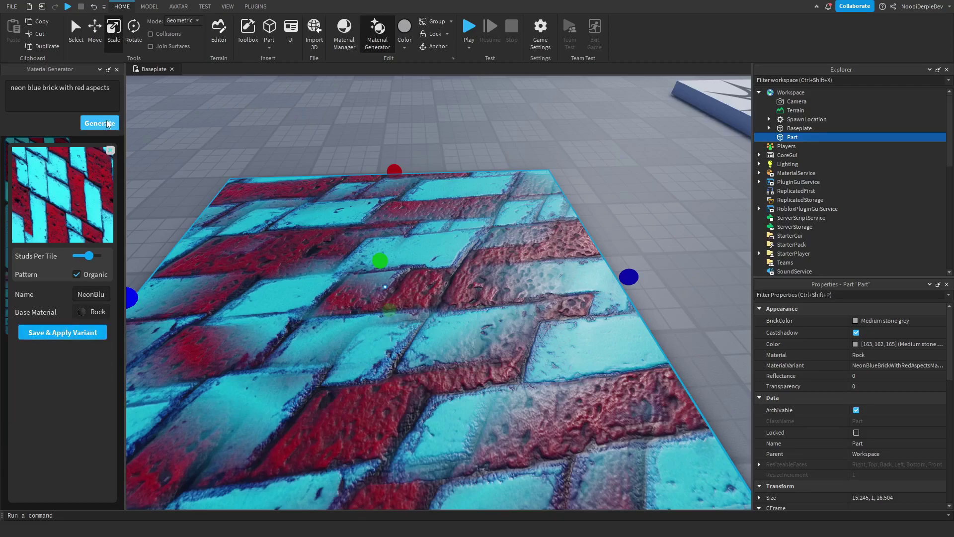
pyautogui.click(57, 336)
pyautogui.moveTo(327, 285); pyautogui.dragTo(462, 193, button='right')
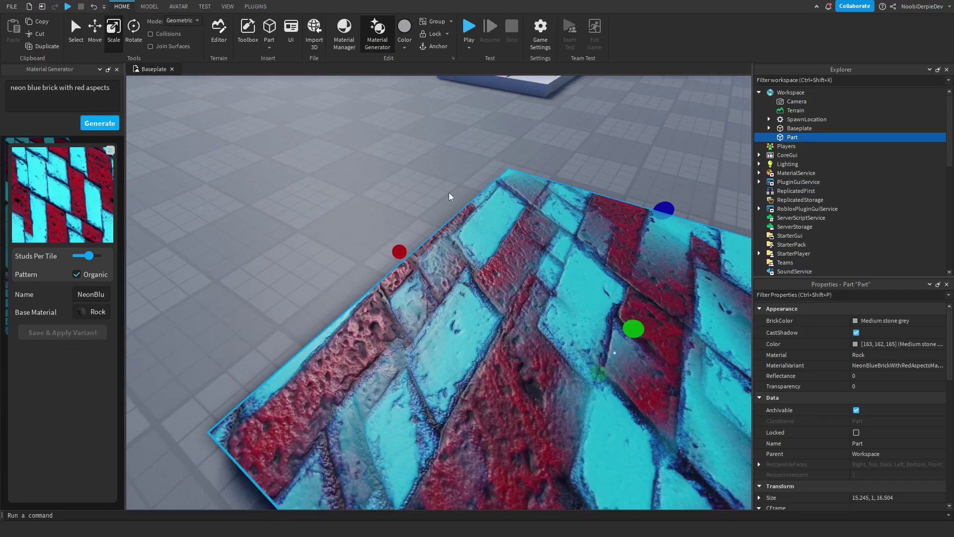
# Close the Material Generator, reselect the slab and examine its properties
pyautogui.click(117, 71)
pyautogui.click(232, 177)
pyautogui.moveTo(231, 177); pyautogui.dragTo(398, 239, button='right')
pyautogui.click(413, 286)
pyautogui.scroll(-3, 833, 338)
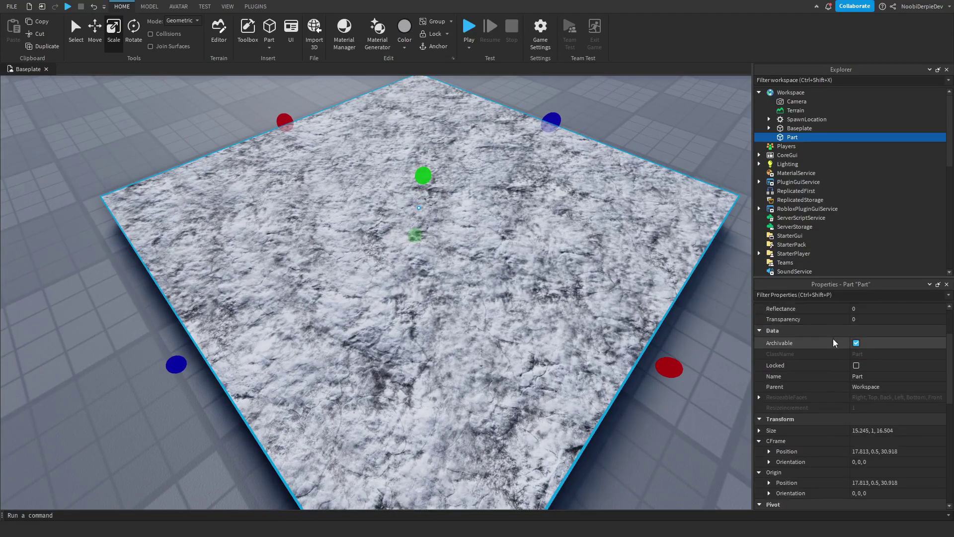